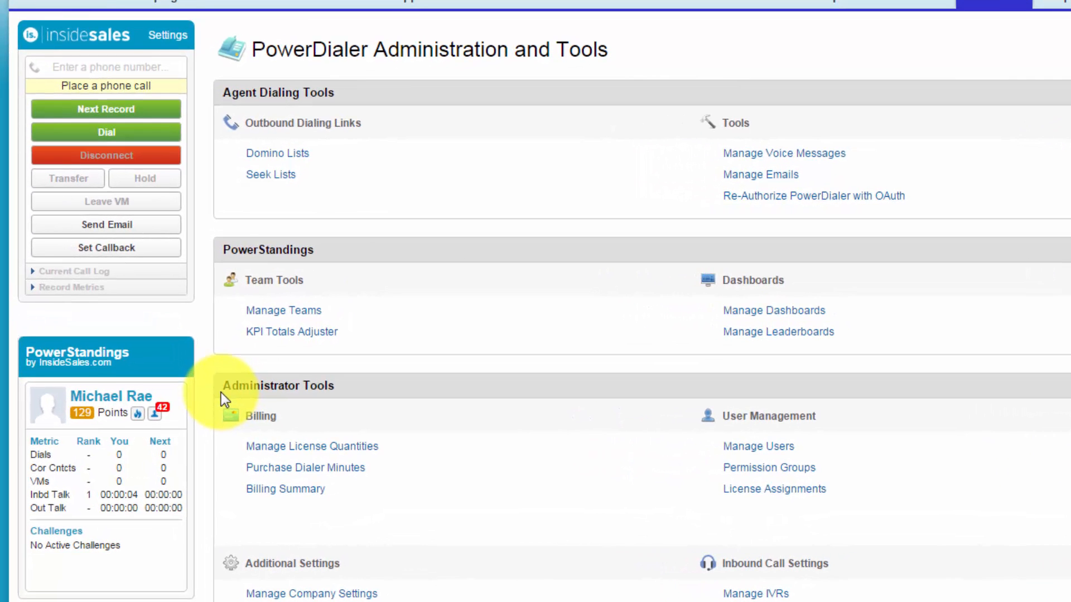
Open the billing summary, and open and save the billing administrator's name and CC e-mail in the billing preferences
{"action": "left_click", "coordinate": [259, 498]}
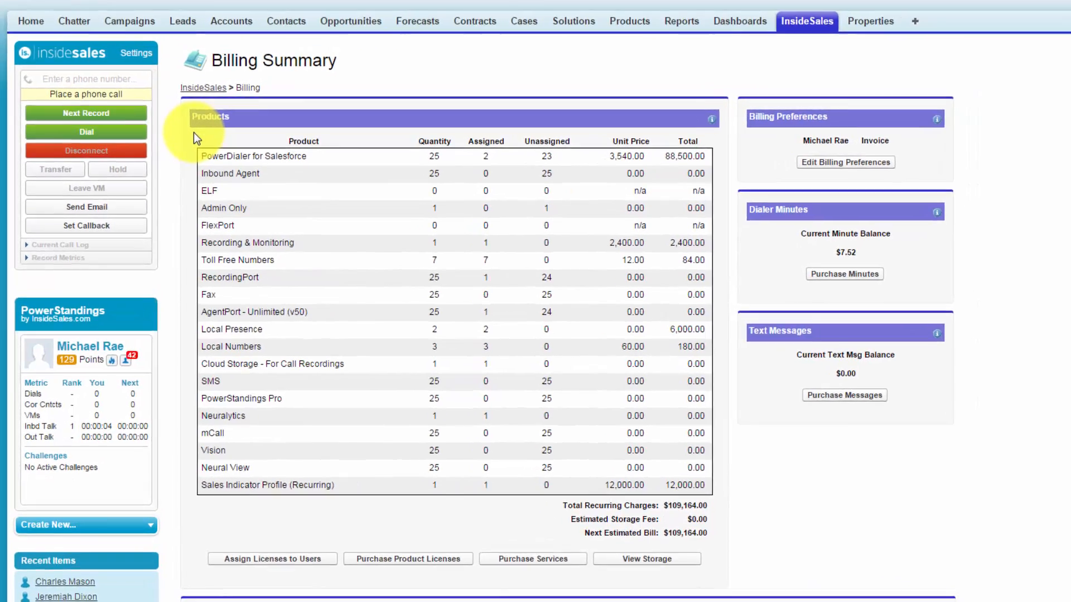
{"action": "scroll", "coordinate": [347, 337], "scroll_direction": "down", "scroll_amount": 5}
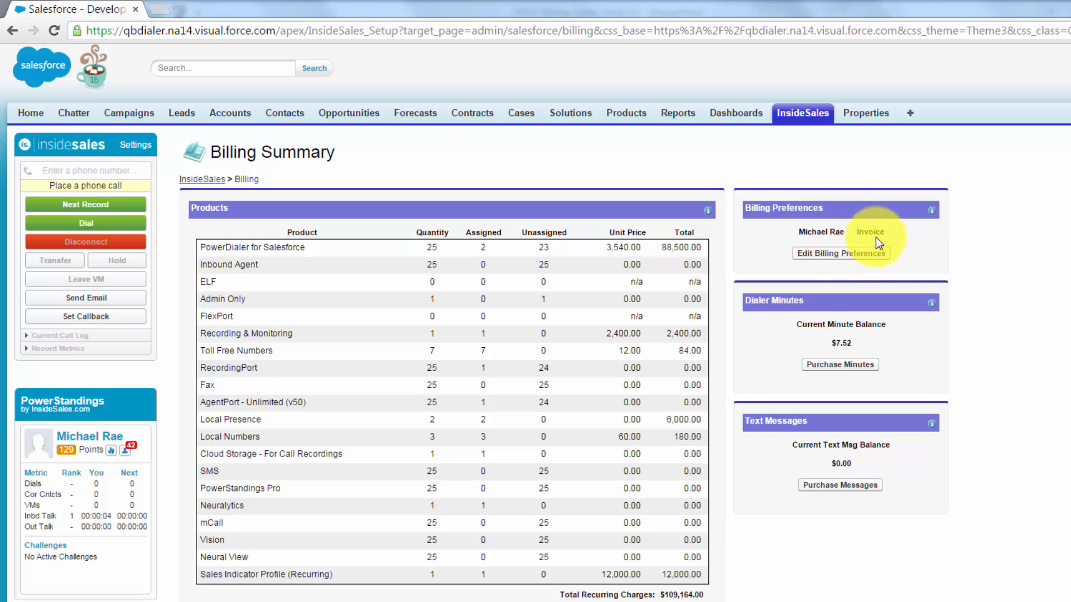
{"action": "left_click", "coordinate": [881, 256]}
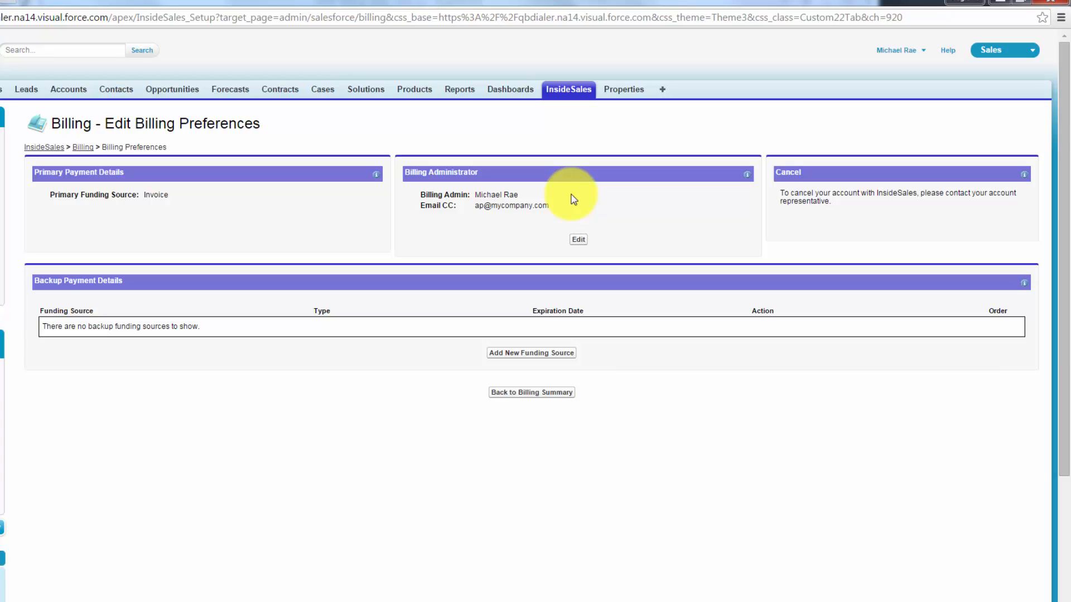
{"action": "left_click", "coordinate": [576, 240]}
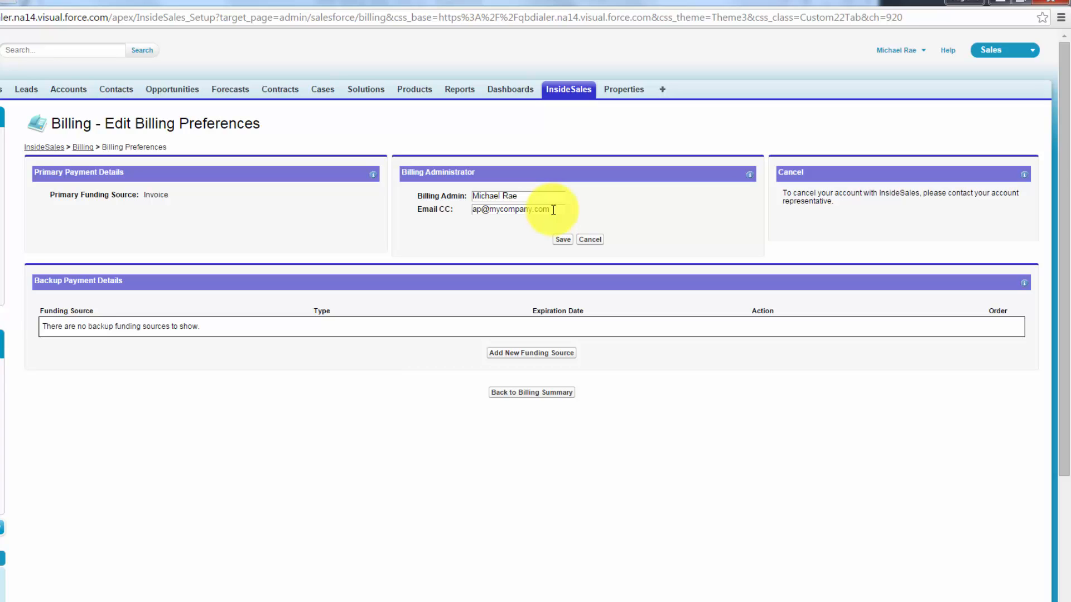
{"action": "left_click", "coordinate": [563, 239]}
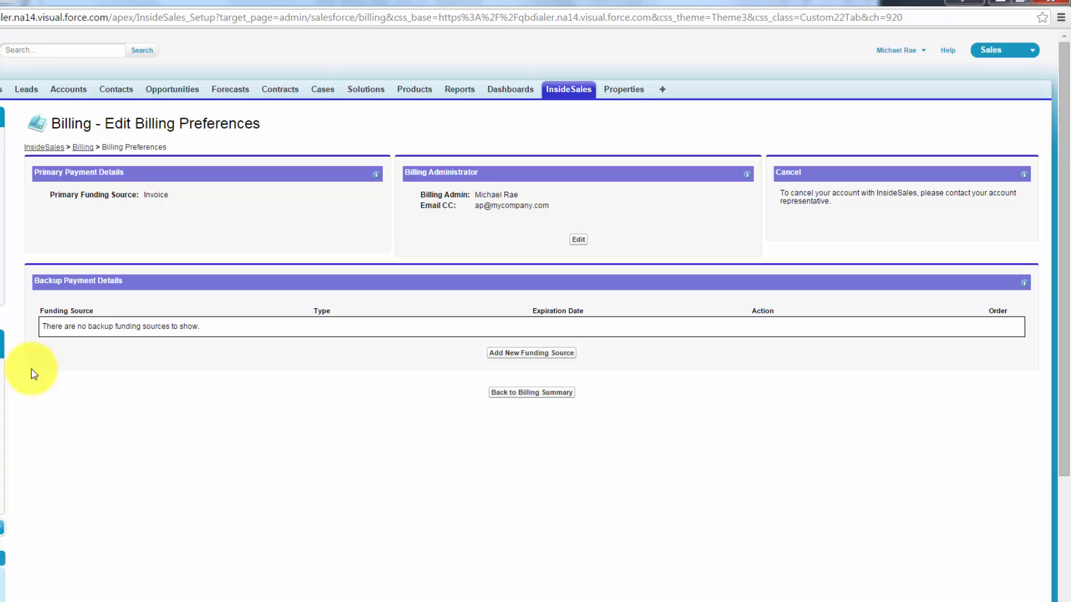
Open the form for adding a new credit card funding source and examine its billing and authorization fields
{"action": "left_click", "coordinate": [558, 357]}
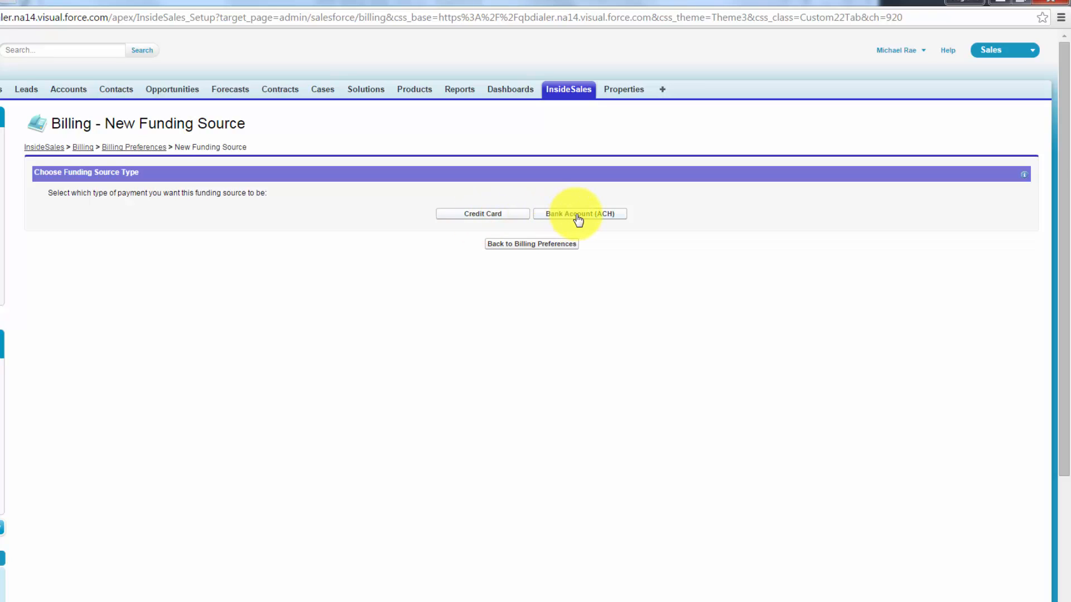
{"action": "left_click", "coordinate": [482, 221]}
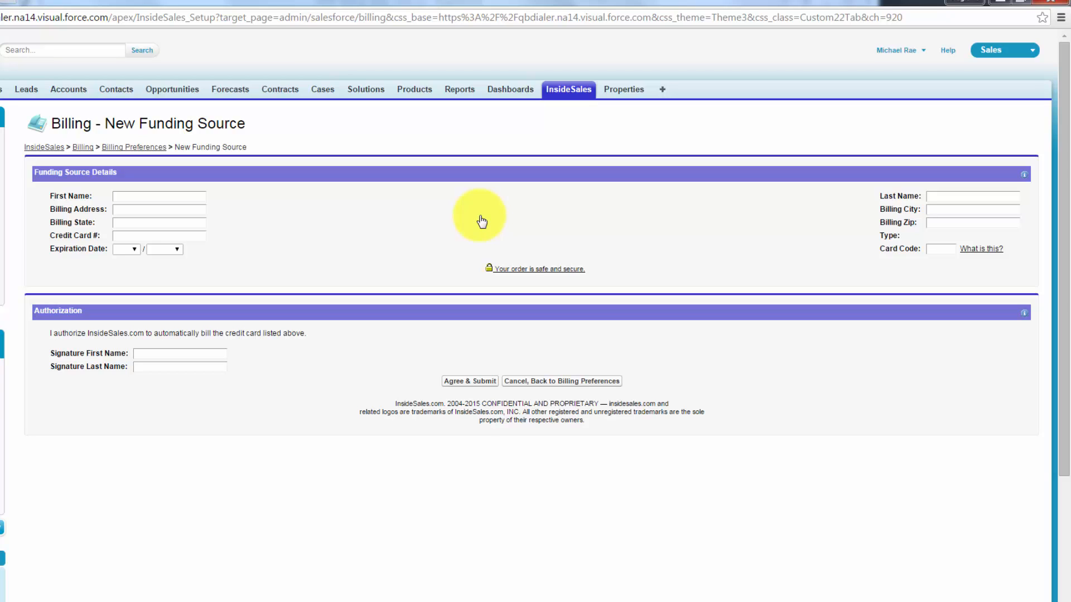
{"action": "left_click", "coordinate": [475, 385]}
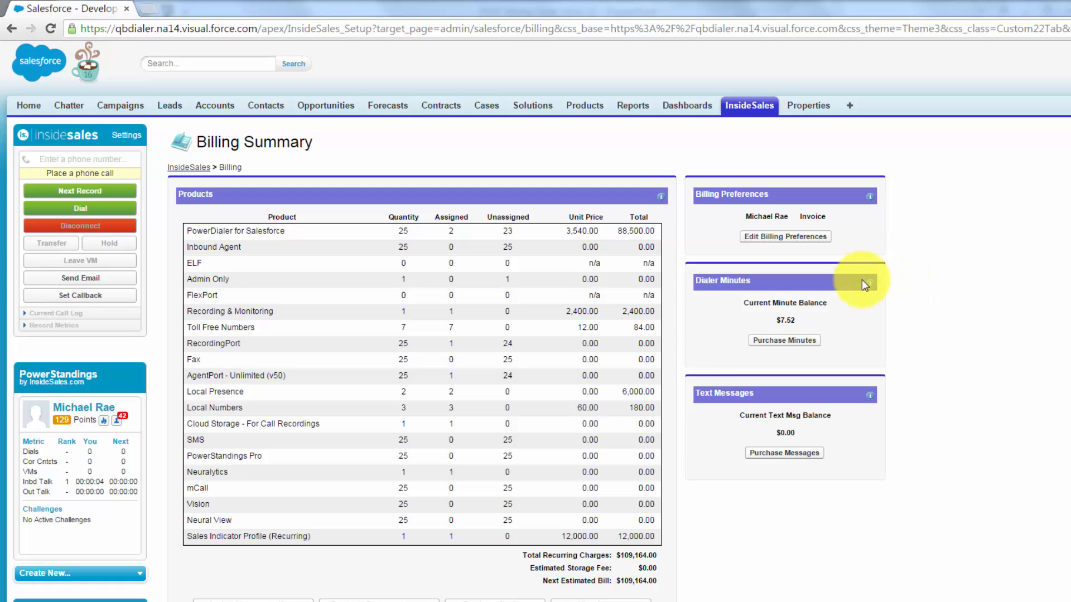
Prepare a $100 dialer minutes purchase, check the automatic recharge option and leave it disabled, and cancel the purchase
{"action": "left_click", "coordinate": [764, 342]}
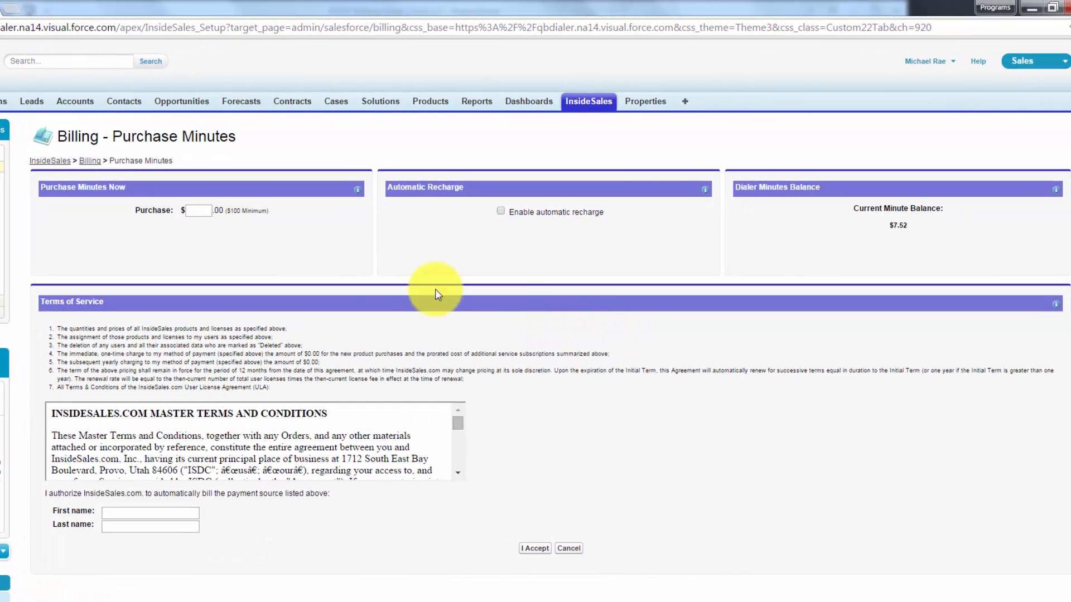
{"action": "left_click", "coordinate": [188, 208]}
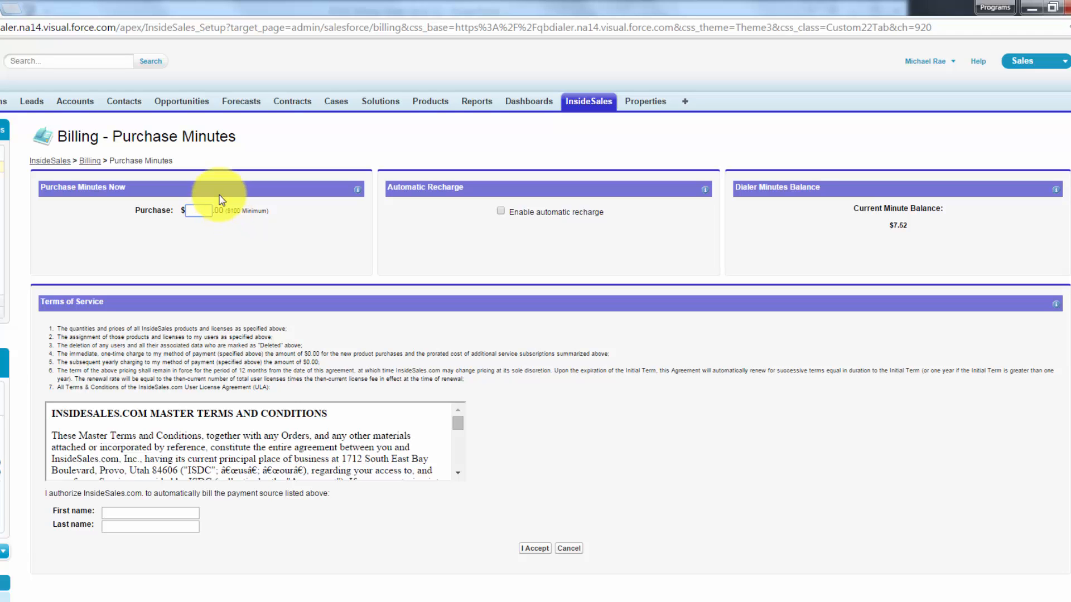
{"action": "type", "text": "100"}
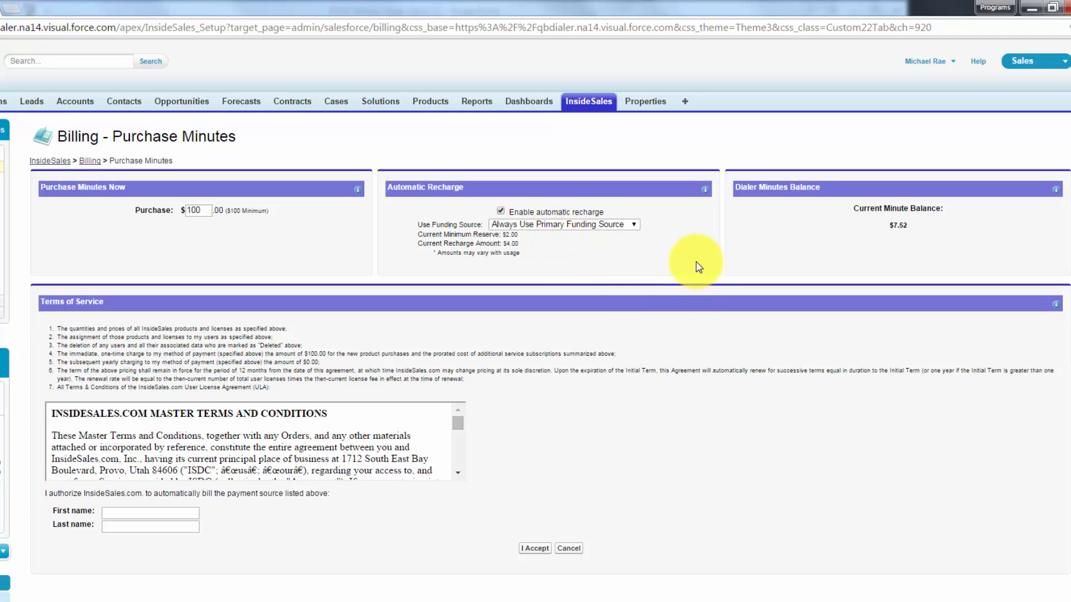
{"action": "mouse_move", "coordinate": [706, 191]}
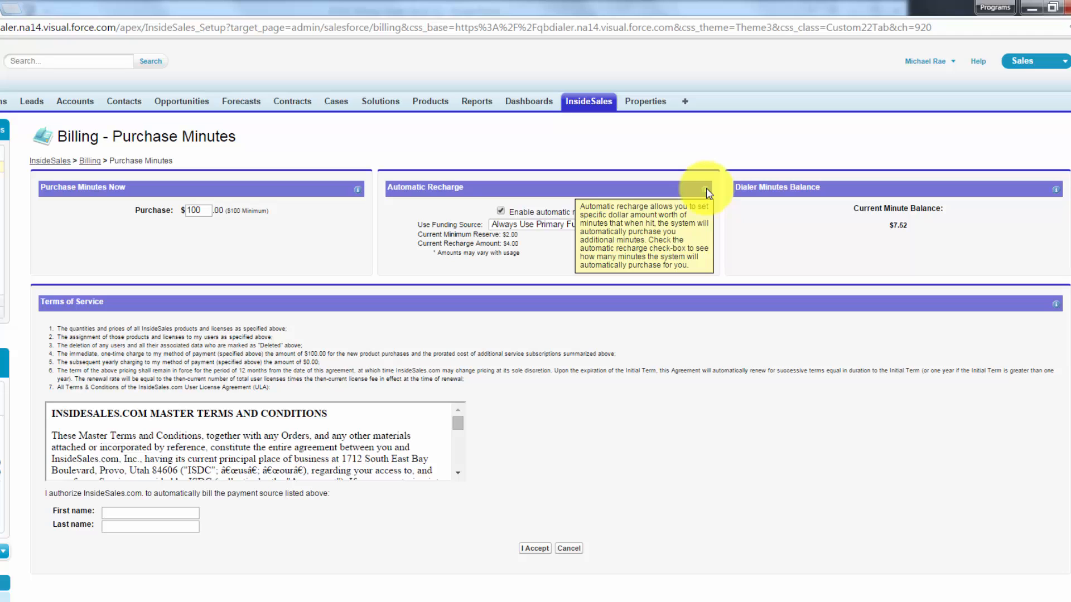
{"action": "left_click", "coordinate": [501, 210]}
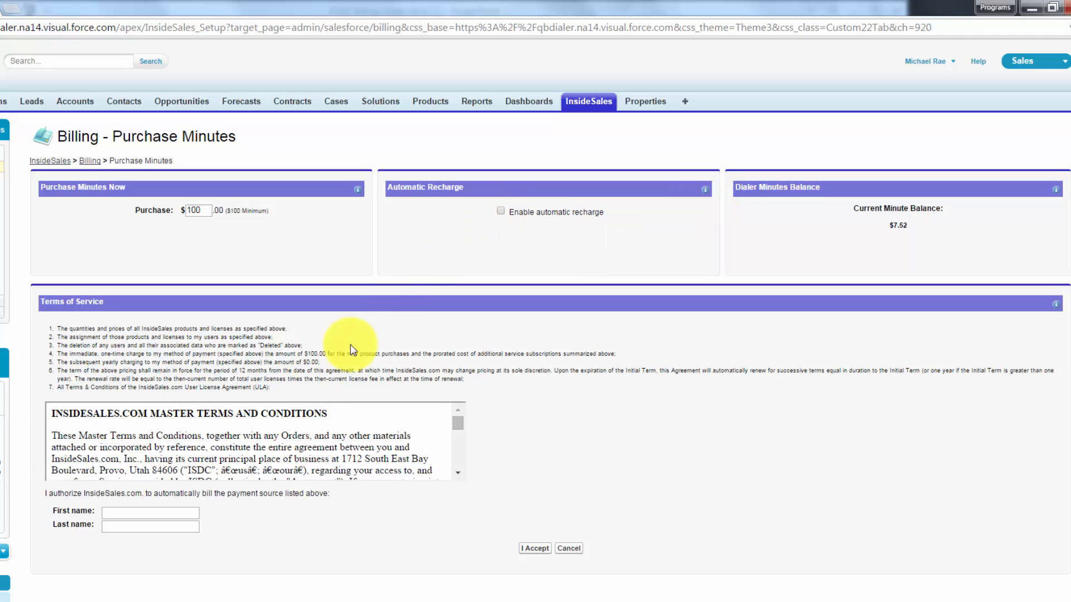
{"action": "left_click", "coordinate": [132, 513]}
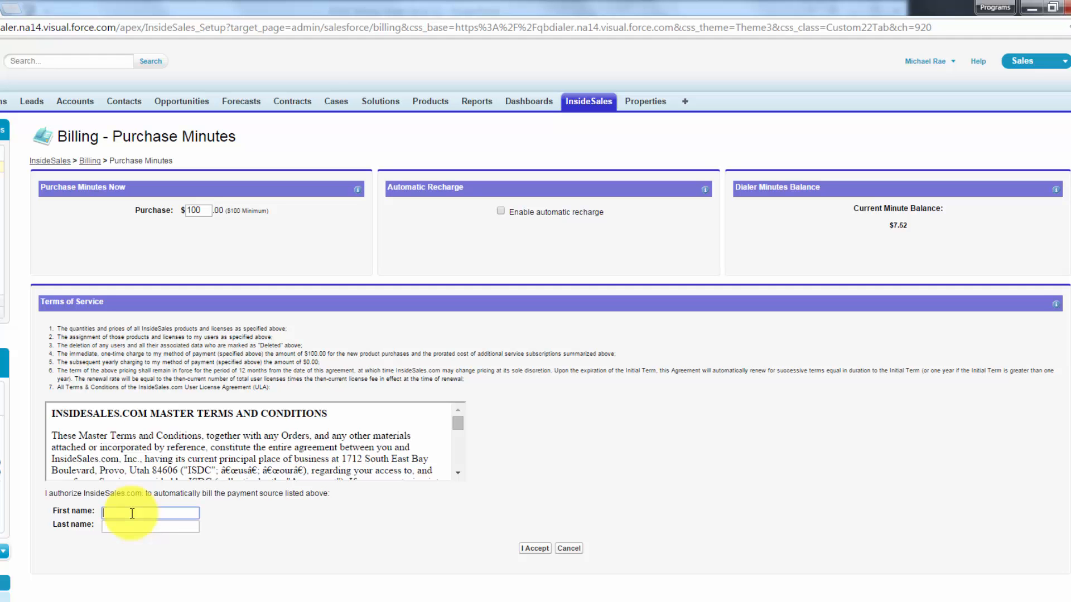
{"action": "left_click", "coordinate": [569, 548]}
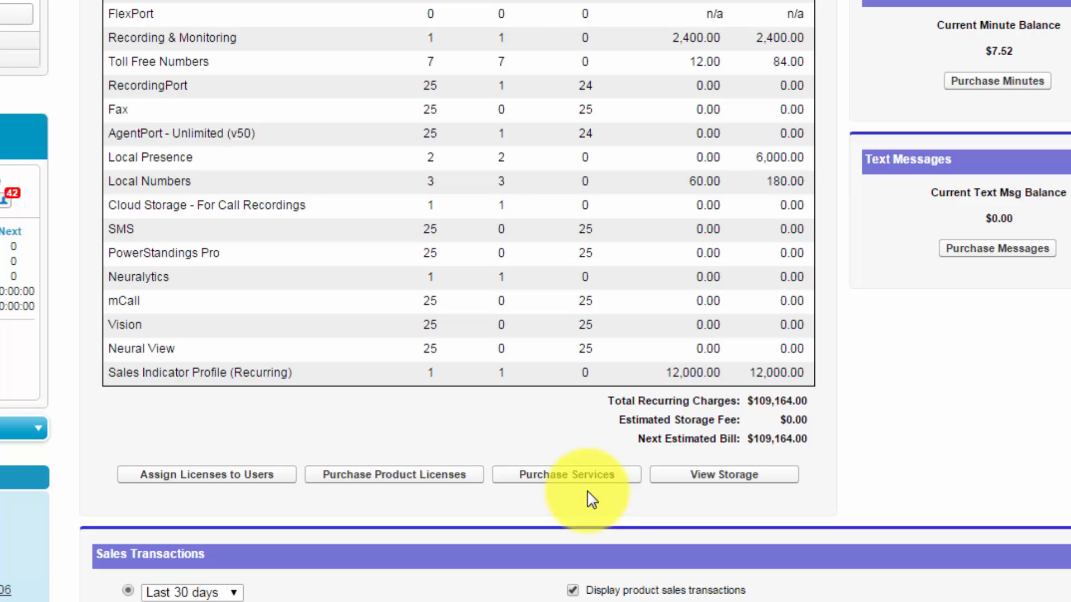
{"action": "left_click", "coordinate": [724, 494]}
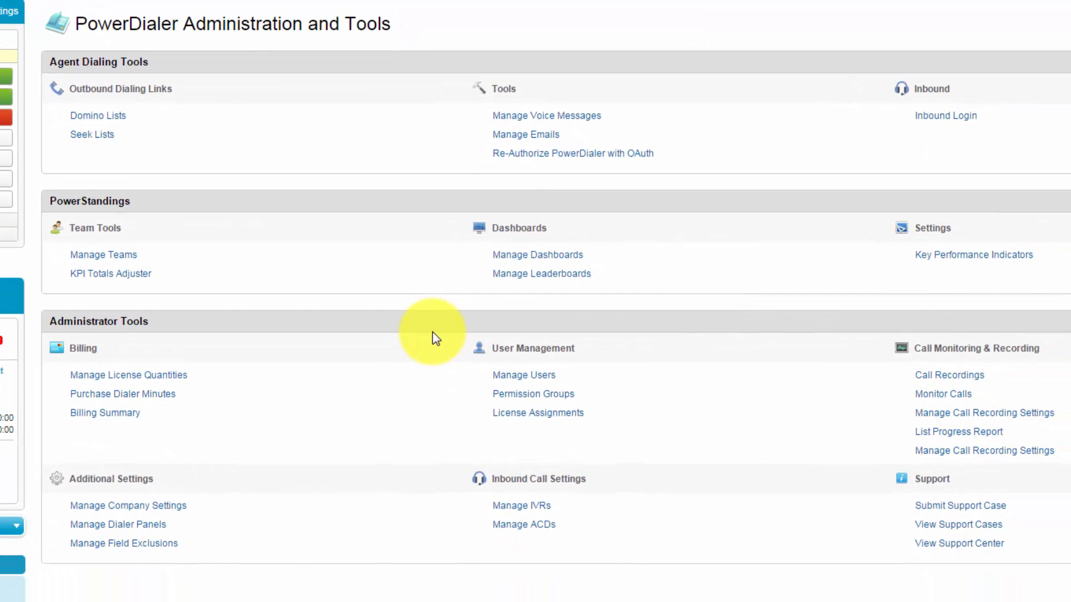
Add the available Western Sales Team user as a new PowerDialer user in user management
{"action": "left_click", "coordinate": [505, 378]}
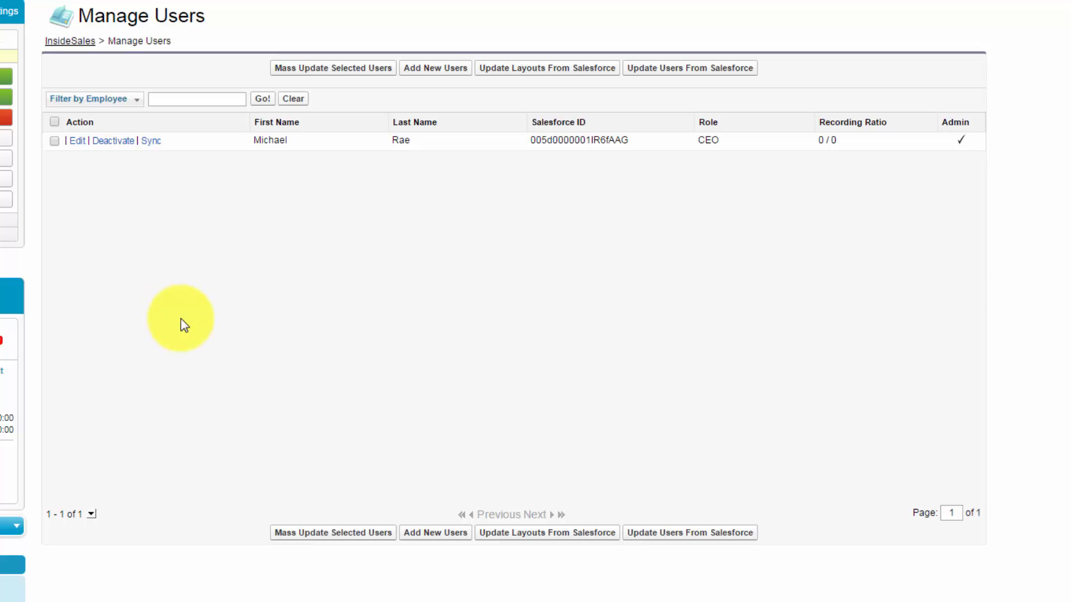
{"action": "left_click", "coordinate": [439, 75]}
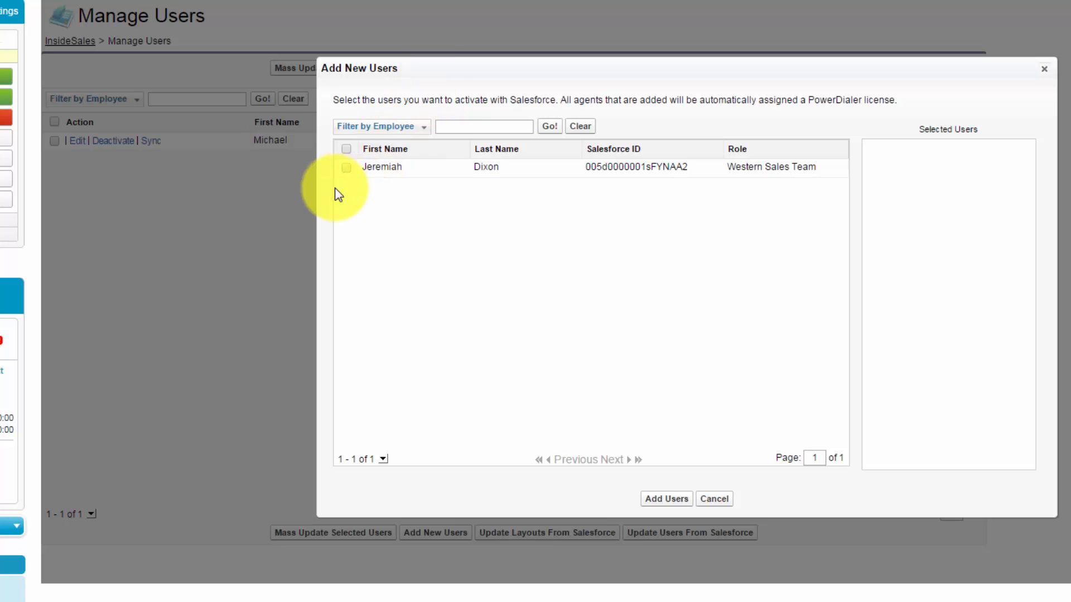
{"action": "left_click", "coordinate": [346, 167]}
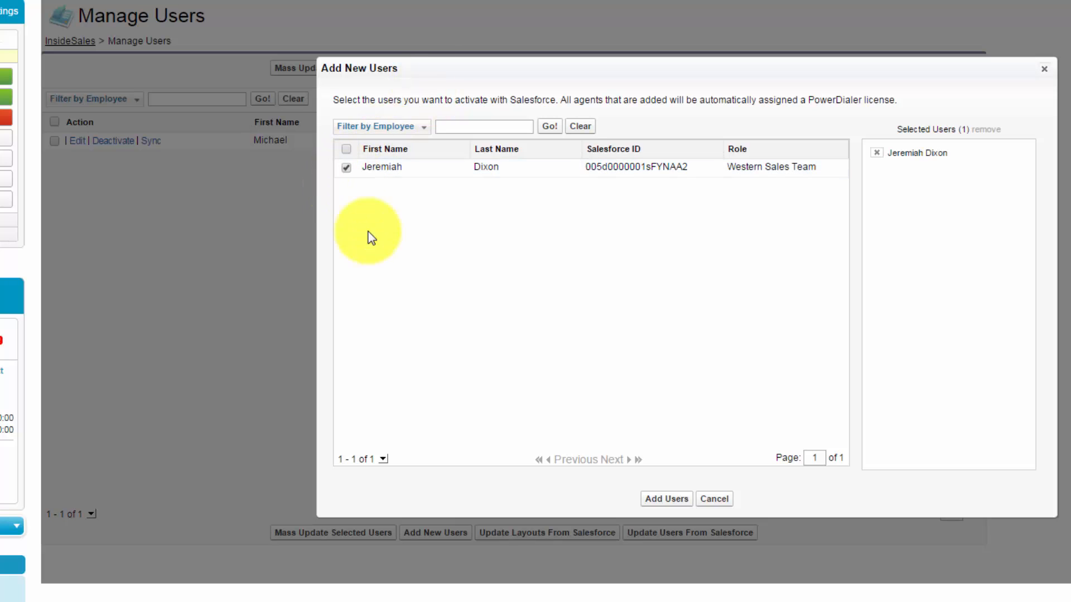
{"action": "left_click", "coordinate": [667, 499]}
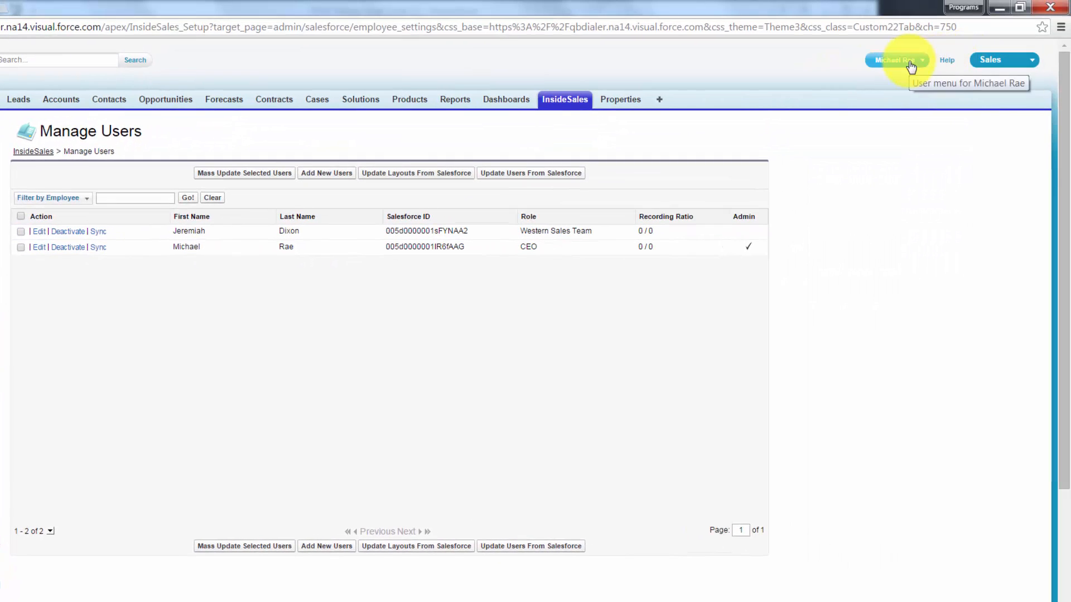
Find Call Centers in the Salesforce setup and open the InsideSales.com | Click-to-Call call center
{"action": "left_click", "coordinate": [910, 65]}
{"action": "left_click", "coordinate": [852, 104]}
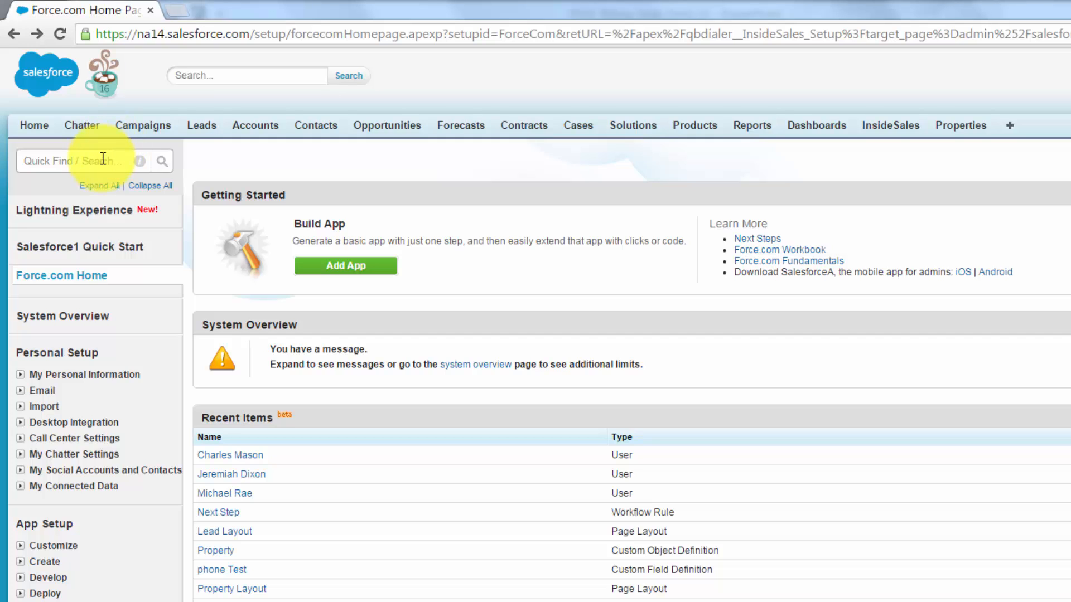
{"action": "left_click", "coordinate": [84, 160]}
{"action": "type", "text": "call centers"}
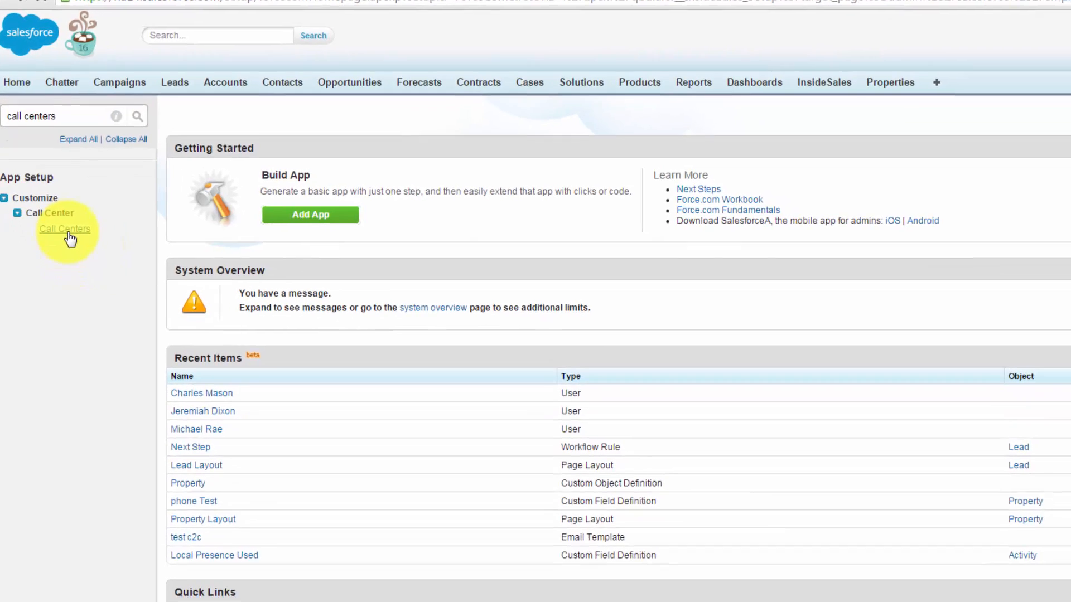
{"action": "left_click", "coordinate": [92, 291]}
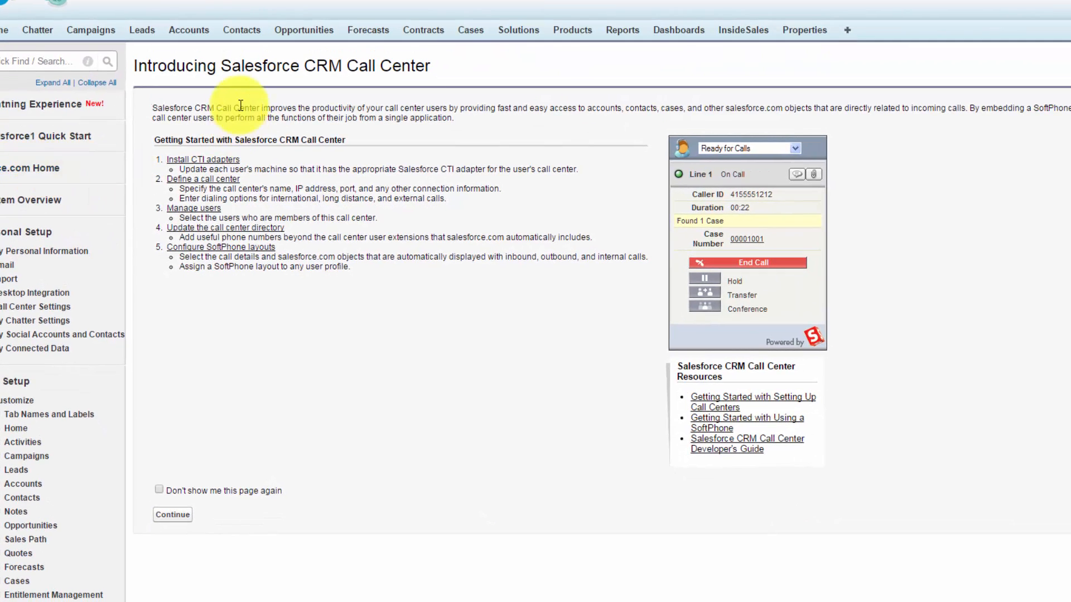
{"action": "left_click", "coordinate": [178, 517]}
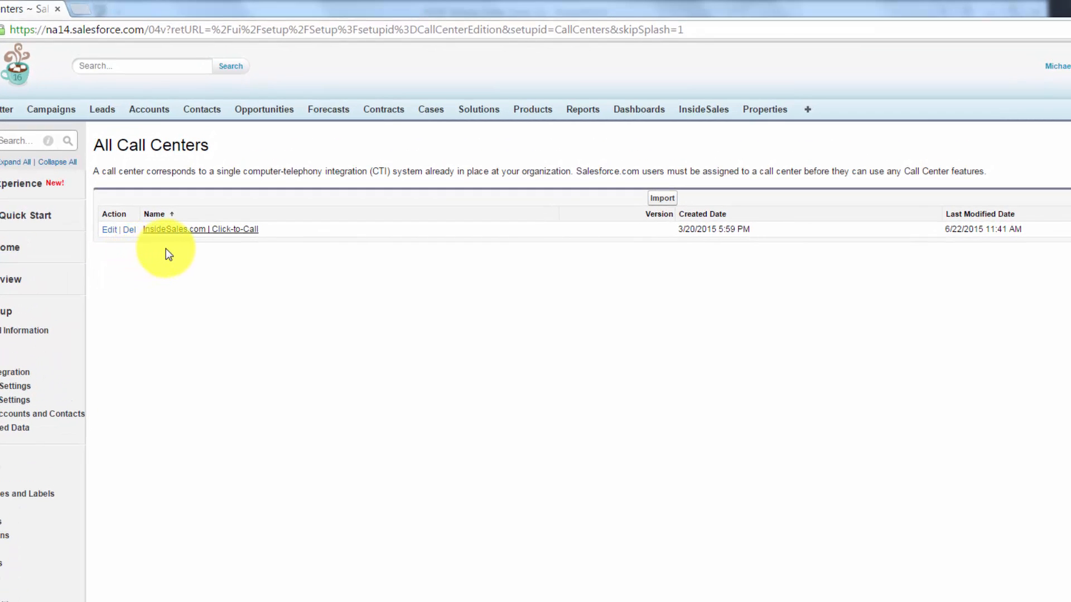
{"action": "left_click", "coordinate": [230, 231]}
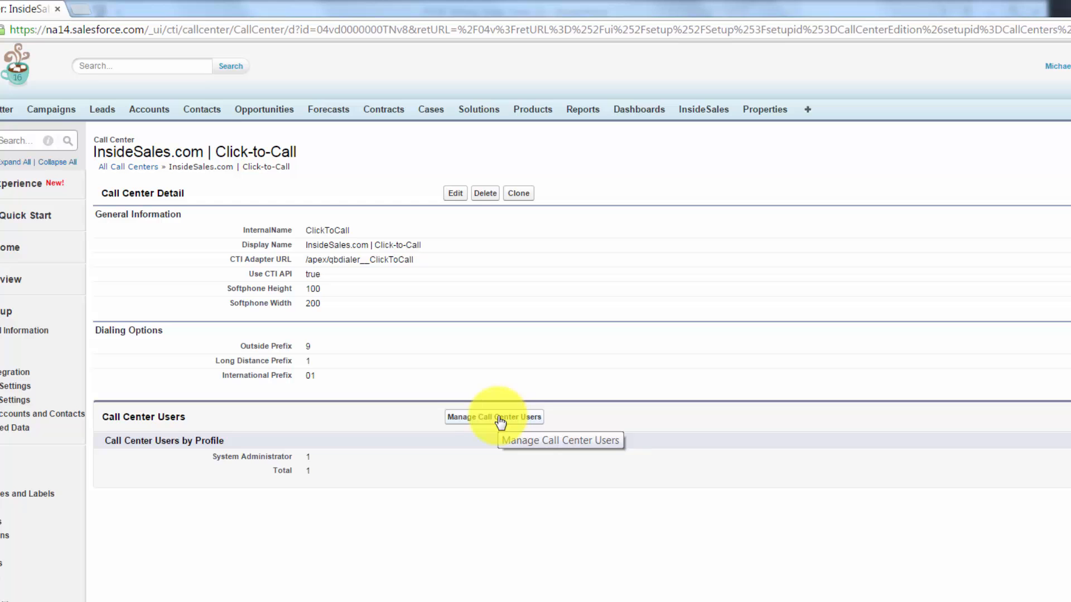
Search for new call center users whose Last Name equals the new user's last name, and add the Western Sales Team user to the call center
{"action": "left_click", "coordinate": [500, 419]}
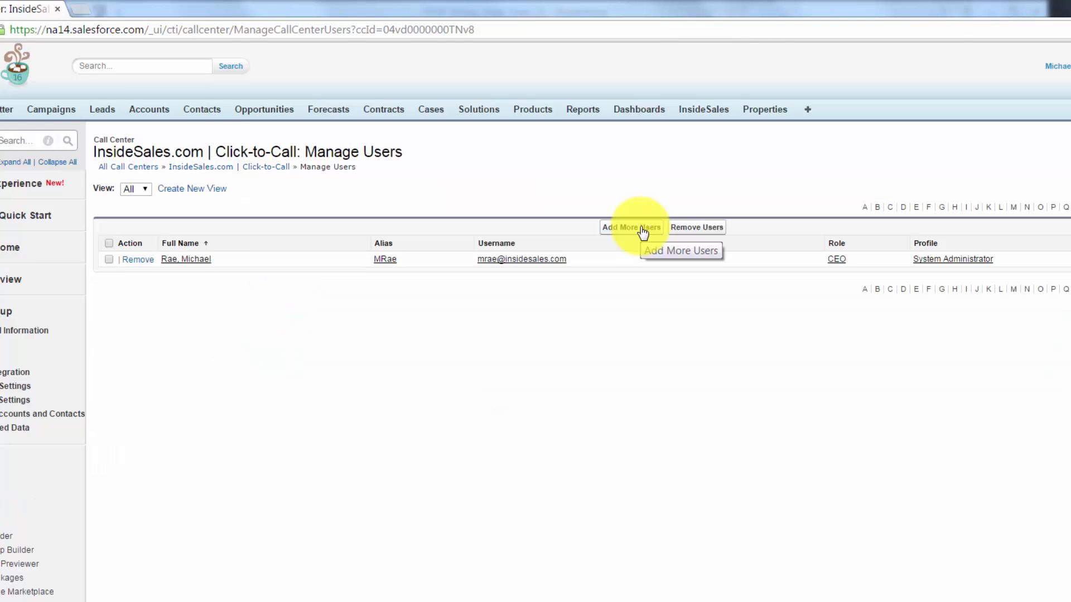
{"action": "left_click", "coordinate": [642, 232]}
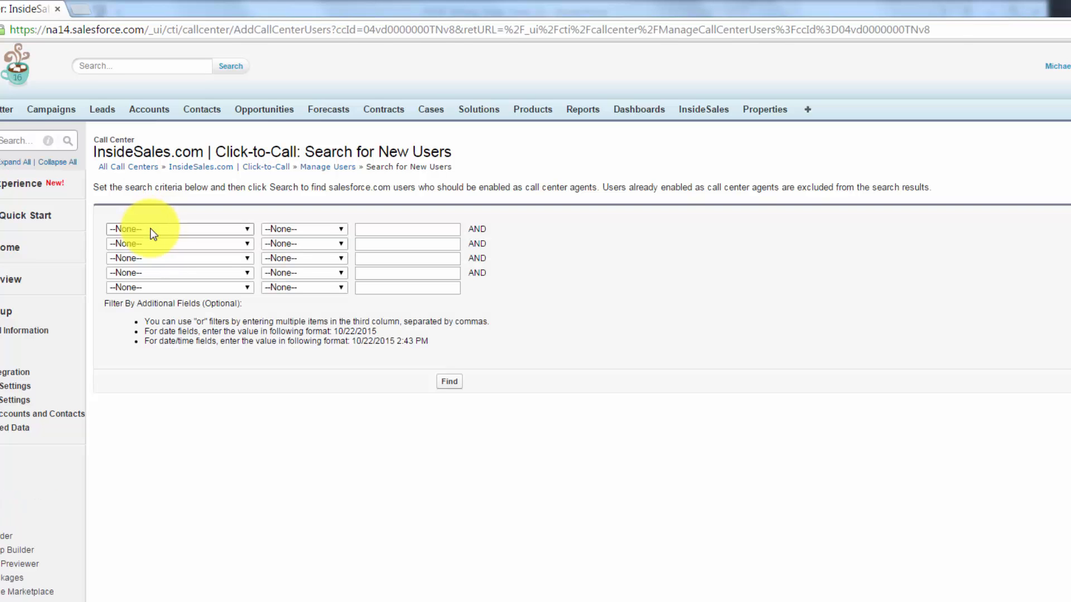
{"action": "left_click", "coordinate": [150, 230]}
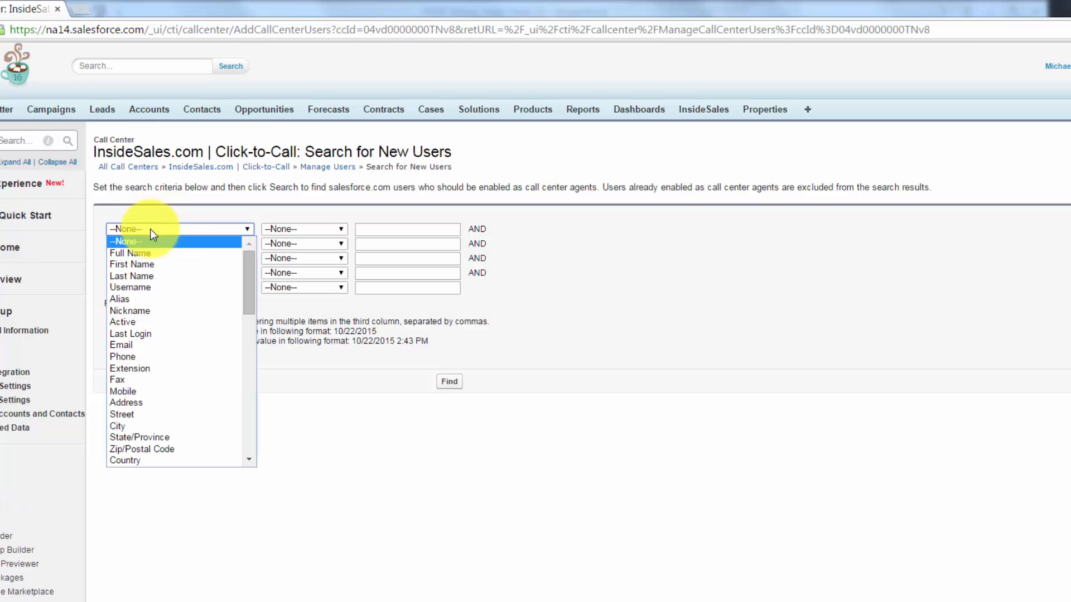
{"action": "left_click", "coordinate": [152, 276]}
{"action": "left_click", "coordinate": [382, 230]}
{"action": "type", "text": "Dixon"}
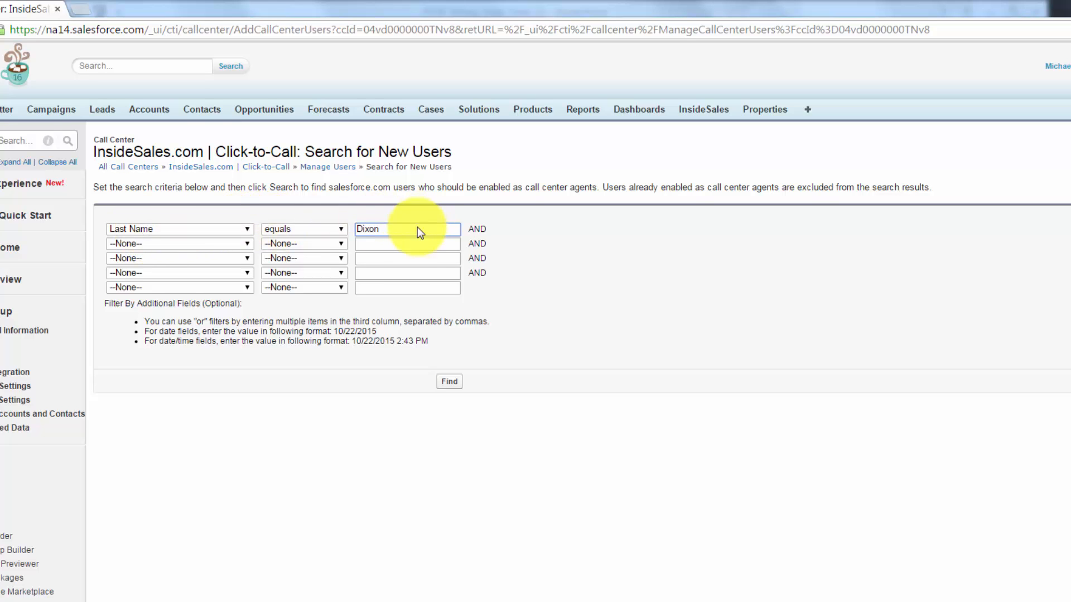
{"action": "left_click", "coordinate": [449, 382]}
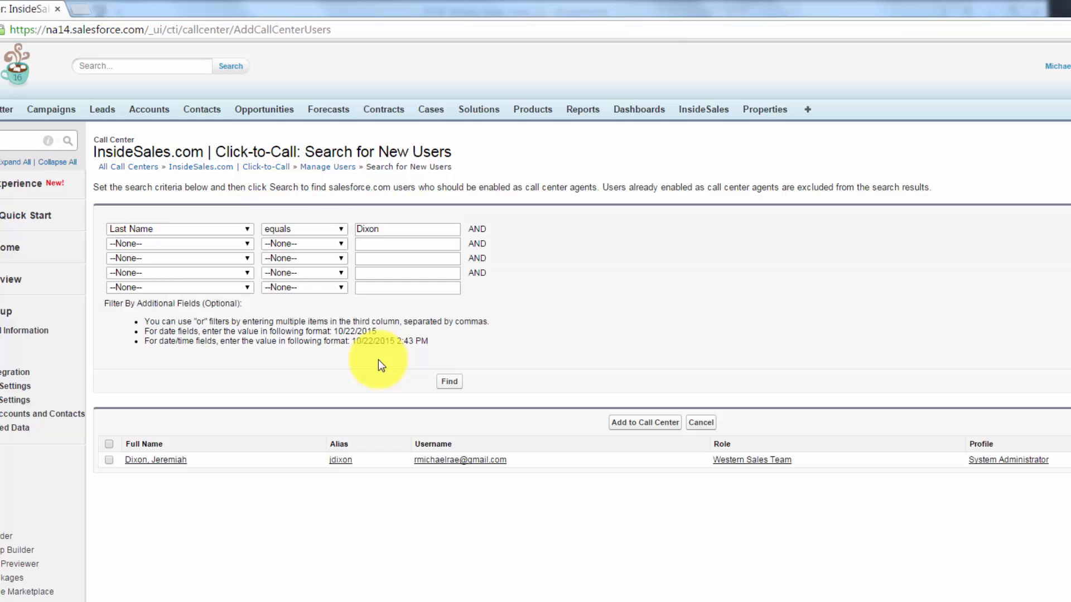
{"action": "left_click", "coordinate": [110, 460]}
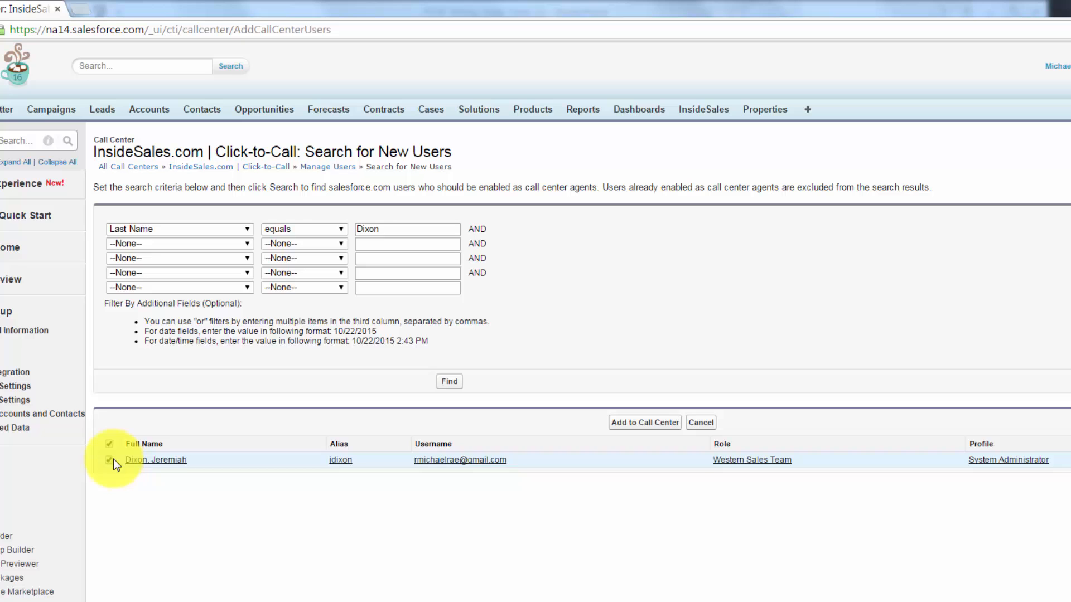
{"action": "left_click", "coordinate": [664, 424]}
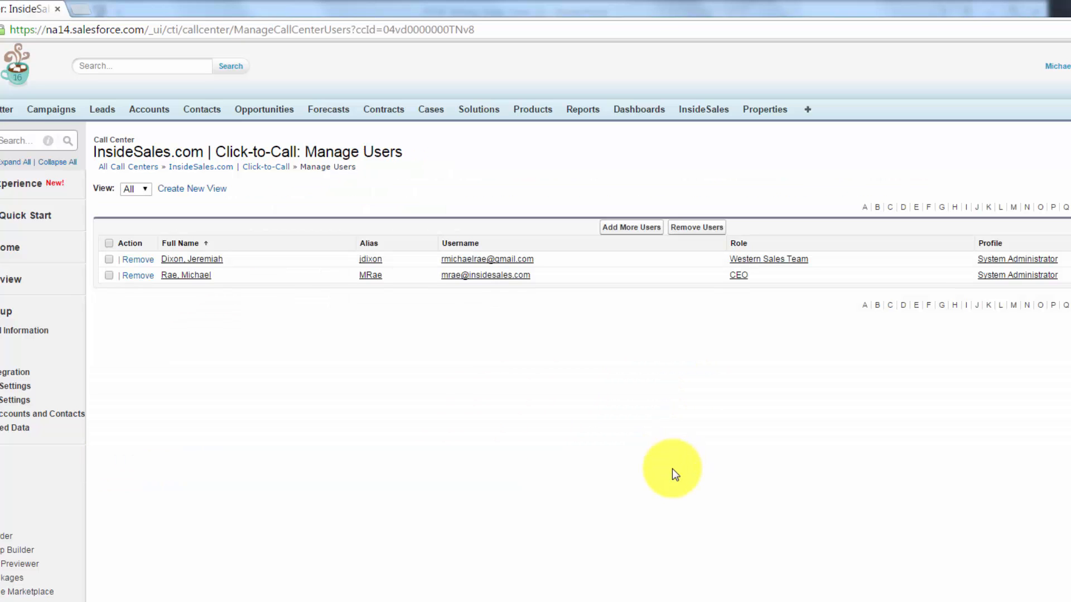